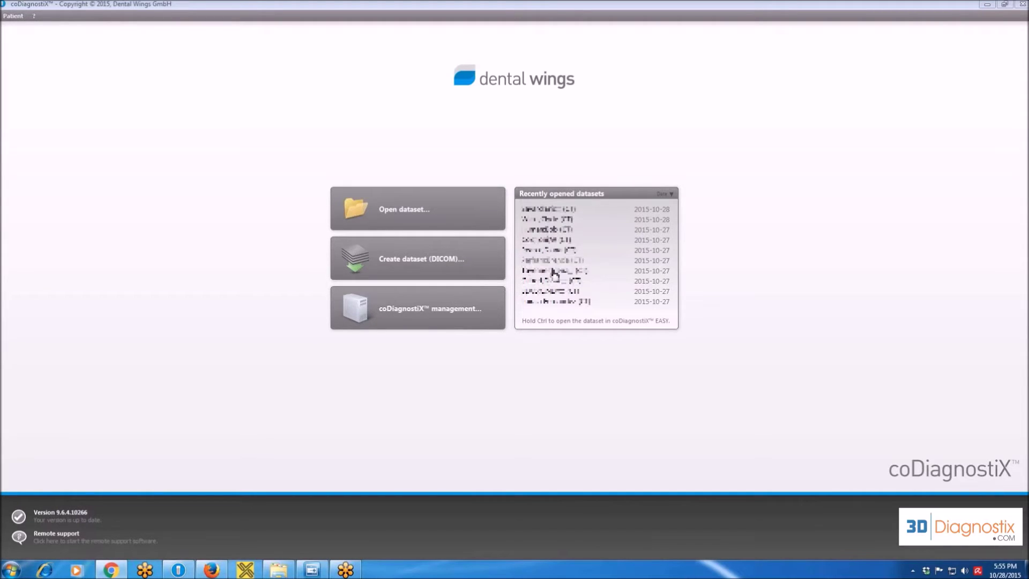
Preview several patients' CT datasets in the patient database, then close it without opening any
click(405, 213)
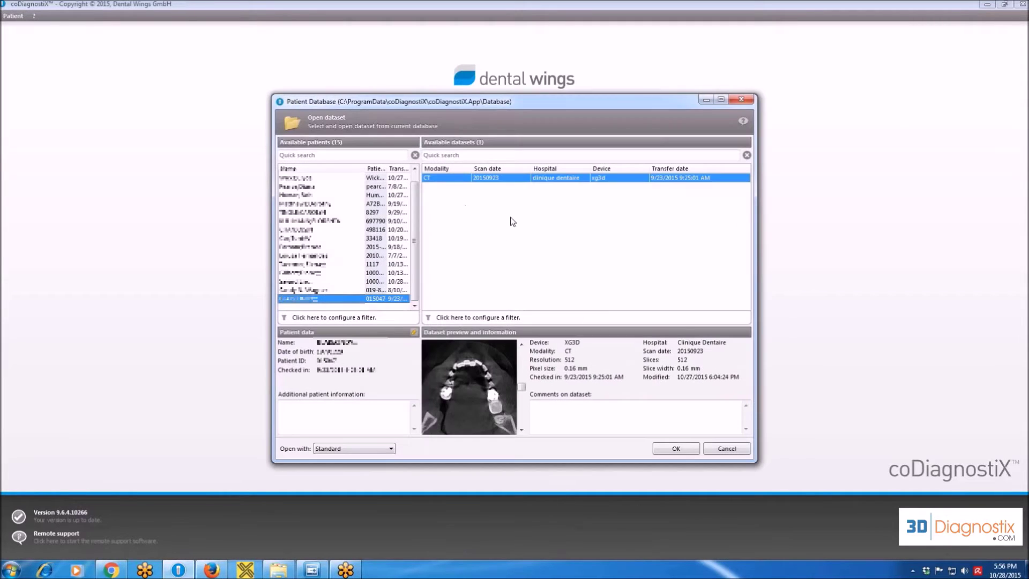
click(323, 179)
click(321, 186)
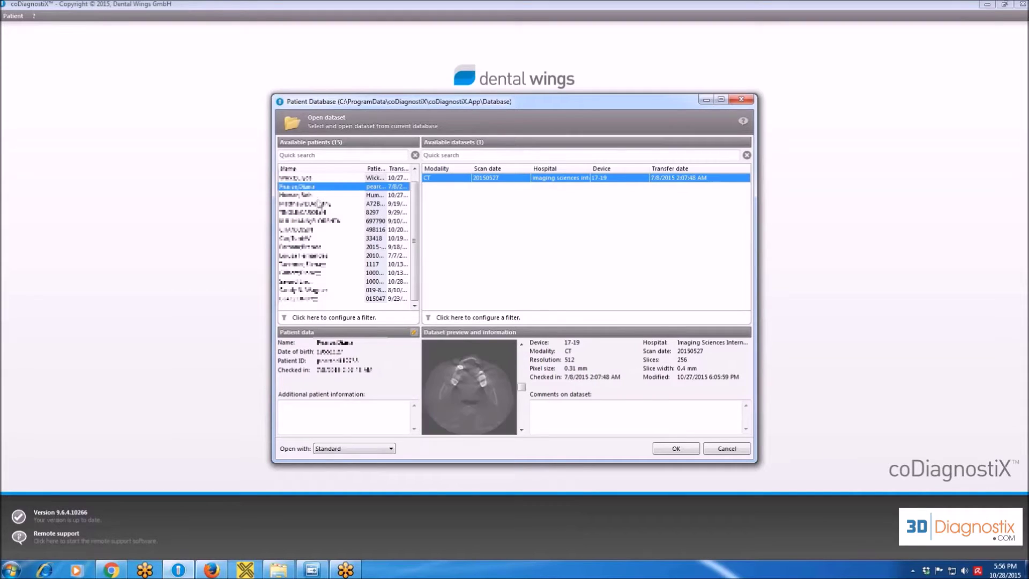
click(320, 204)
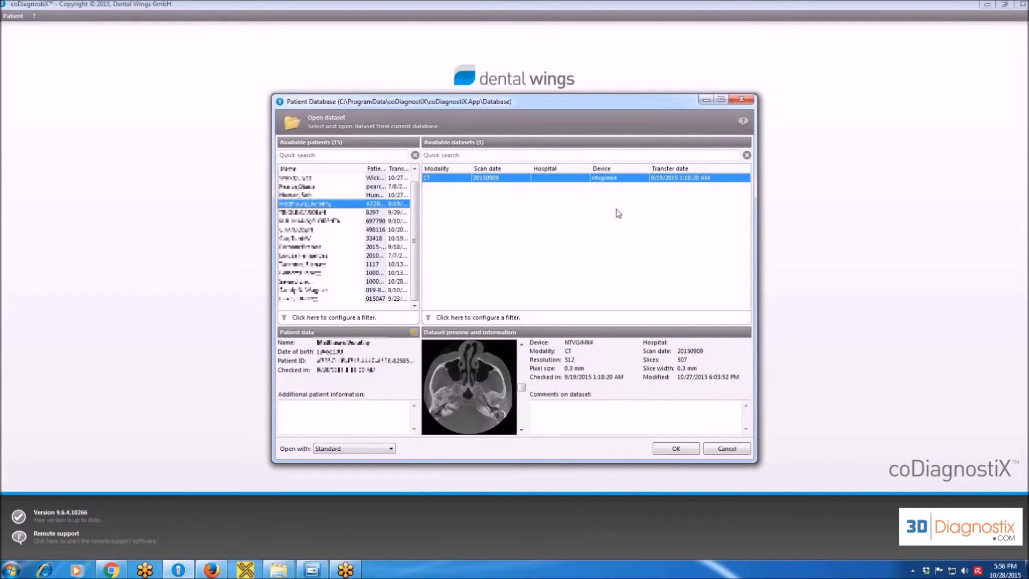
click(362, 212)
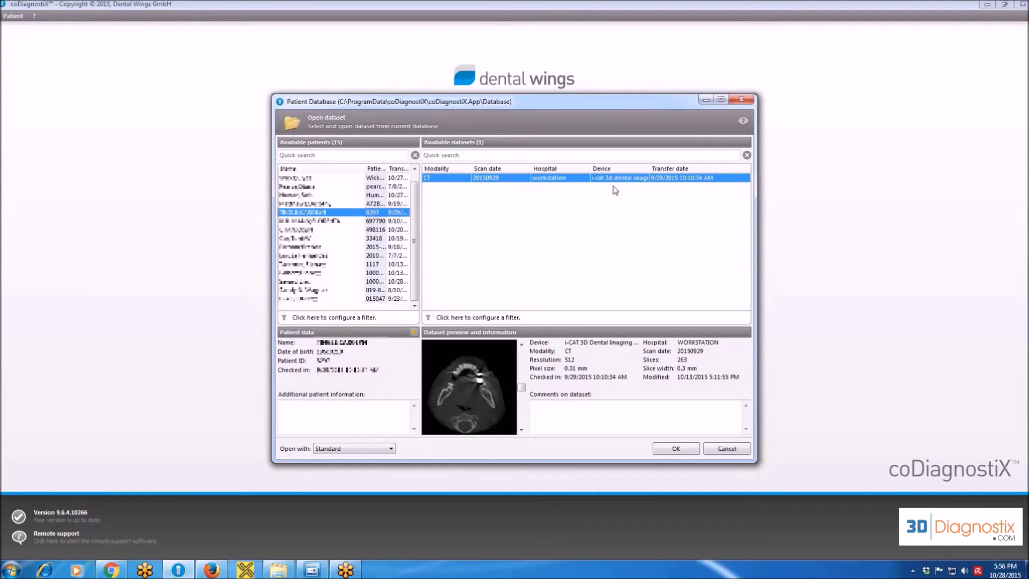
click(390, 204)
click(390, 195)
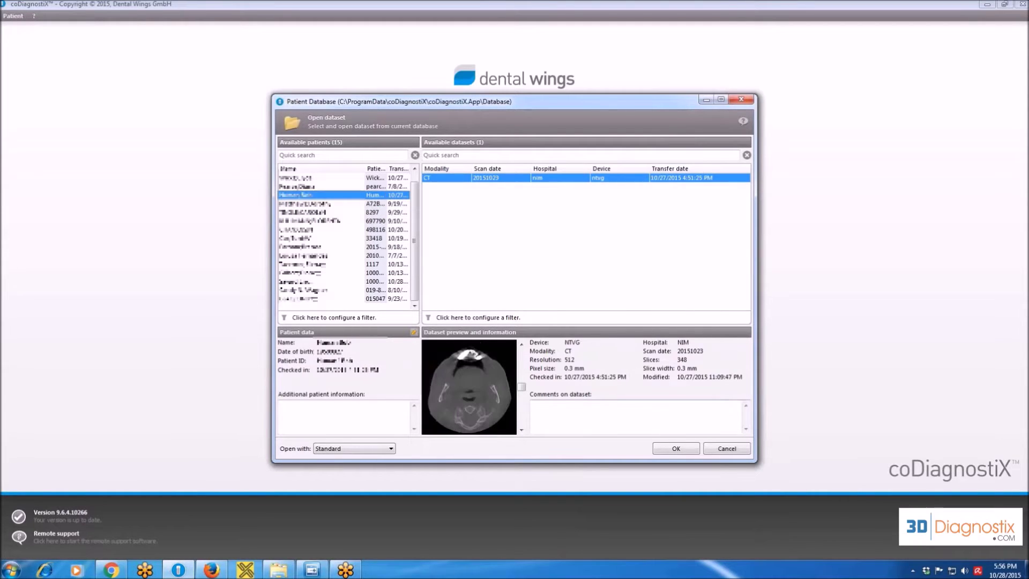
click(729, 448)
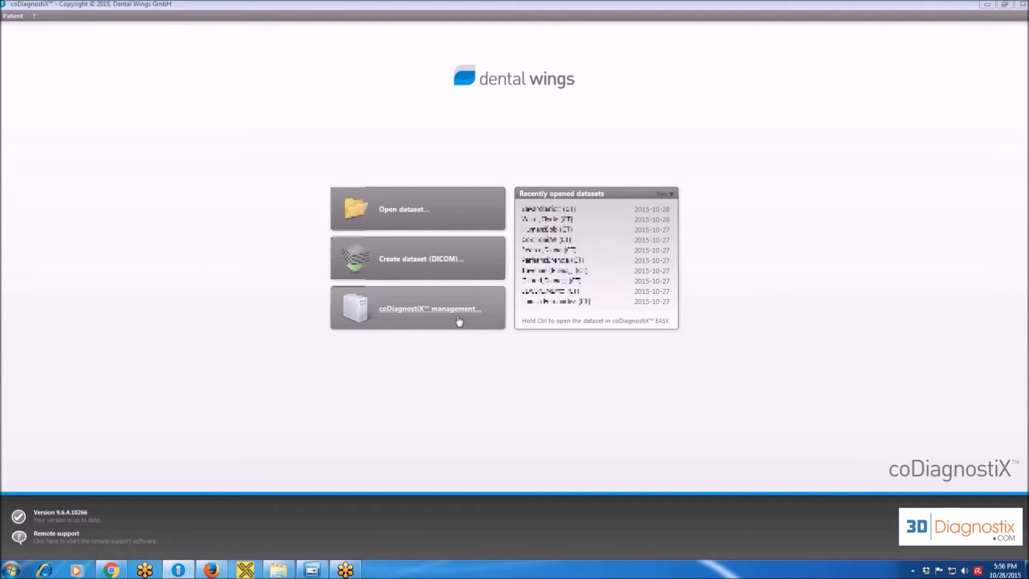
Start a DICOM dataset importing from a selected folder, begin the import, then cancel the search
click(404, 267)
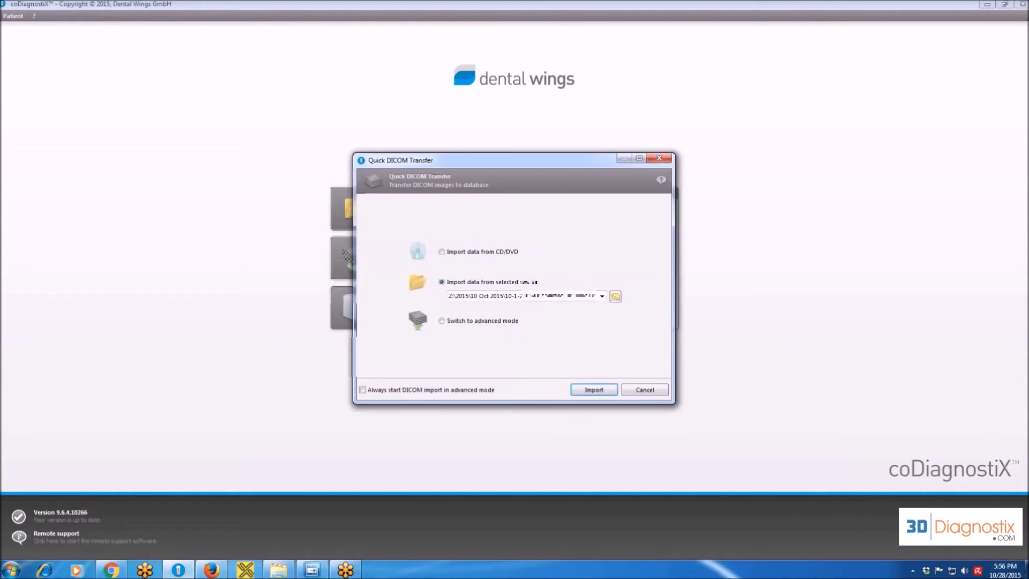
click(442, 252)
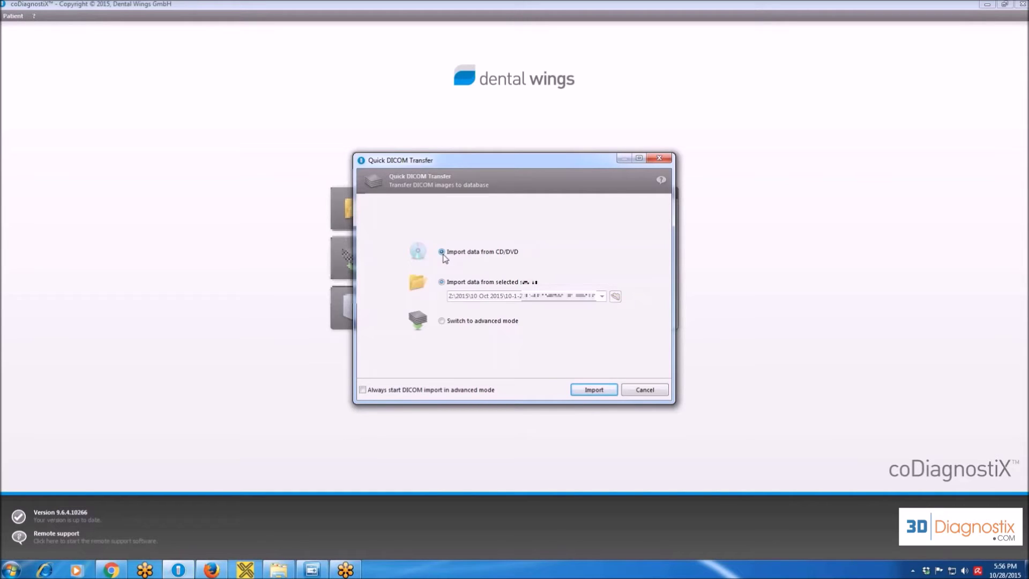
click(442, 283)
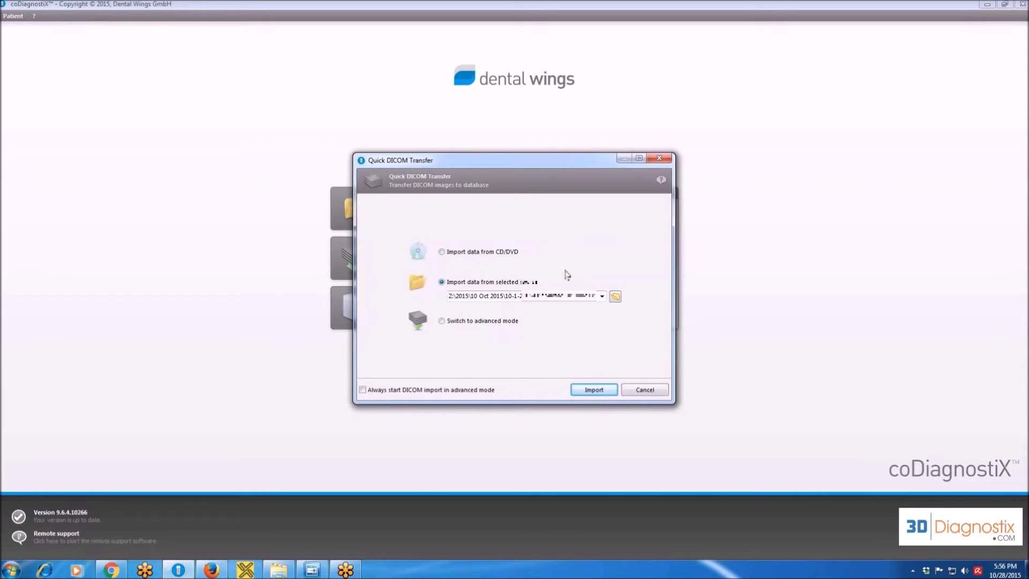
click(615, 297)
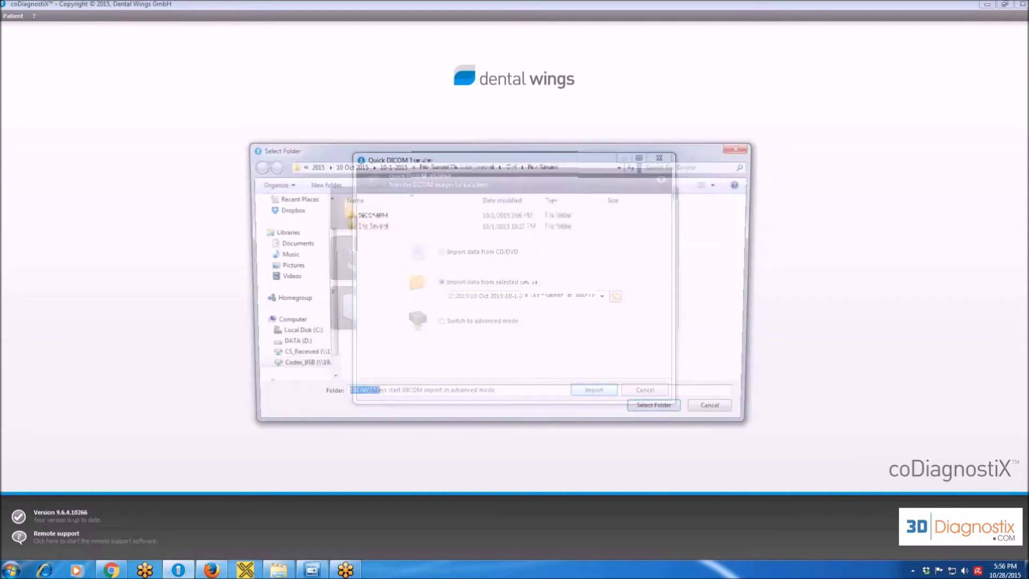
click(727, 416)
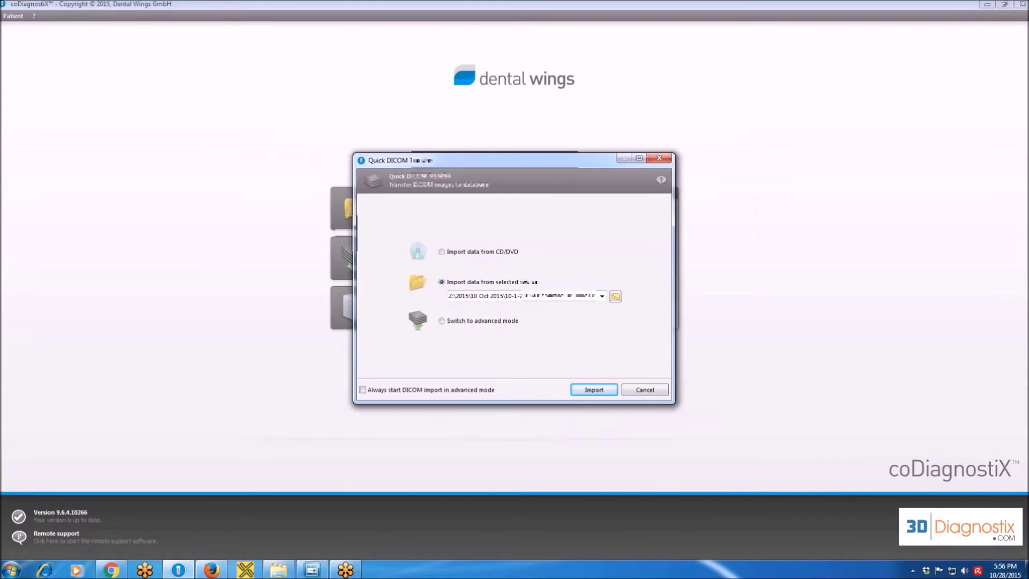
click(593, 390)
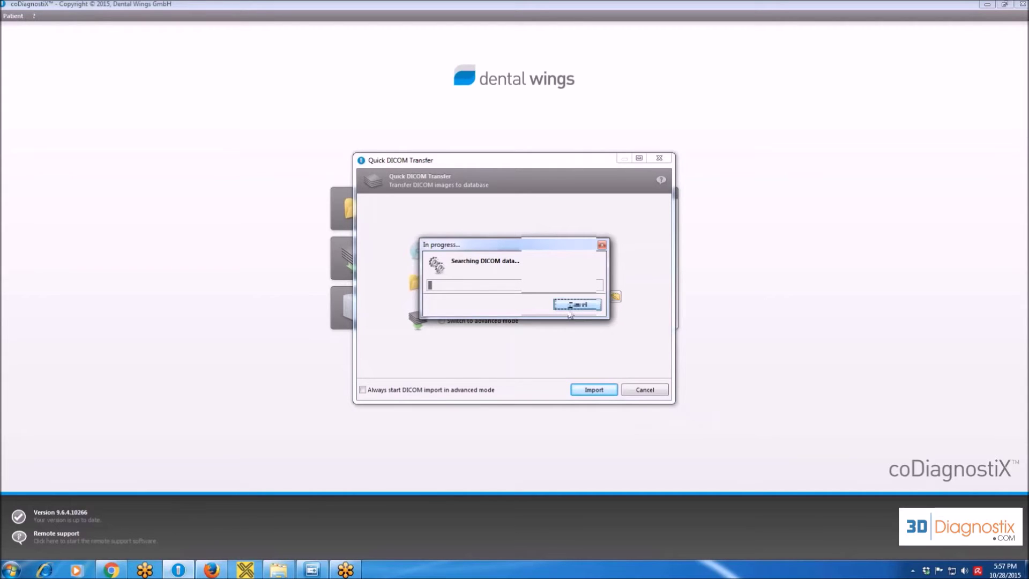
click(569, 310)
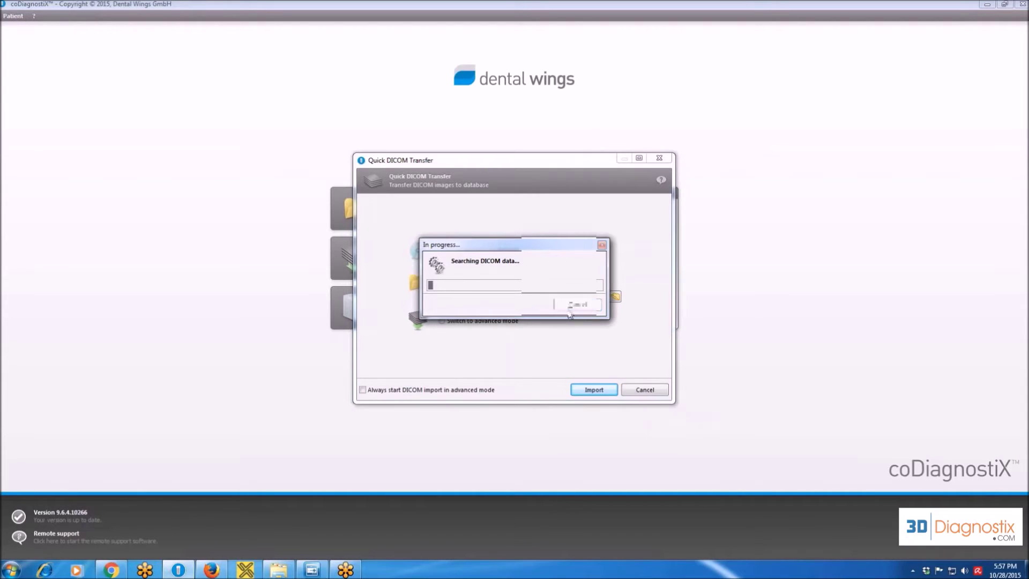
Close Quick DICOM Transfer and open the coDiagnostiX management tools
click(637, 392)
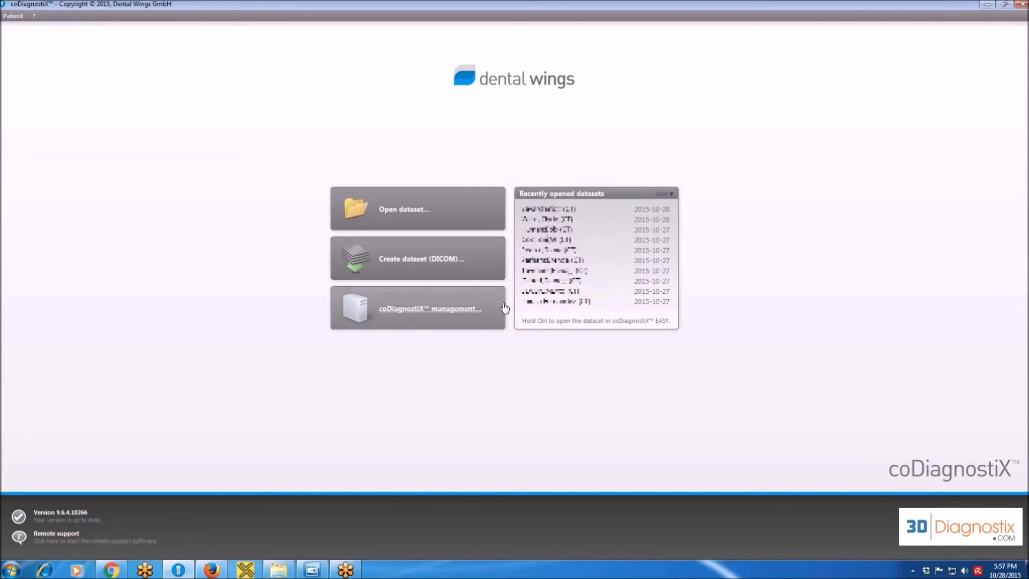
click(404, 320)
click(433, 315)
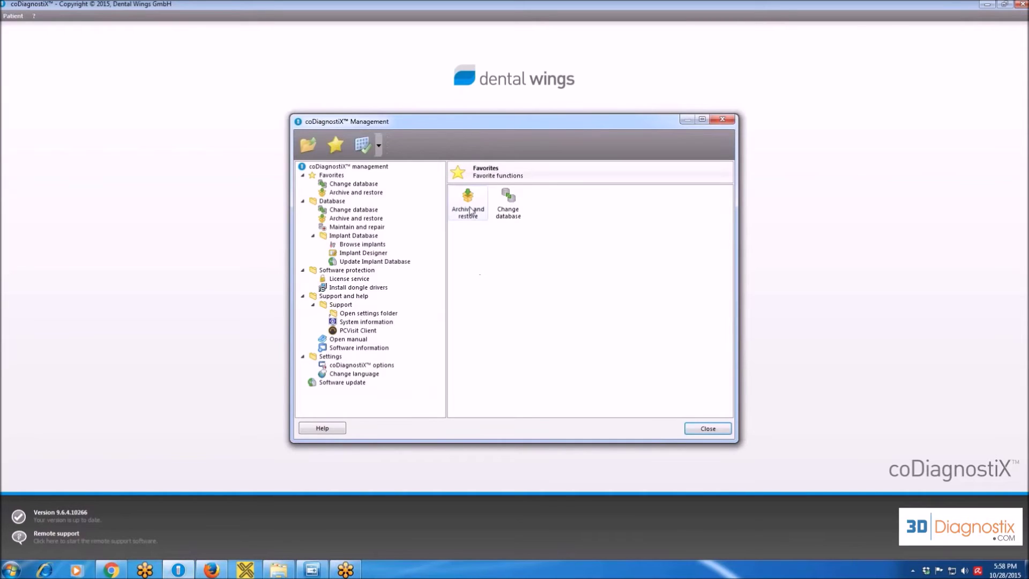
Open Archive and restore in Standard mode and pick a saved backup folder
double_click(468, 203)
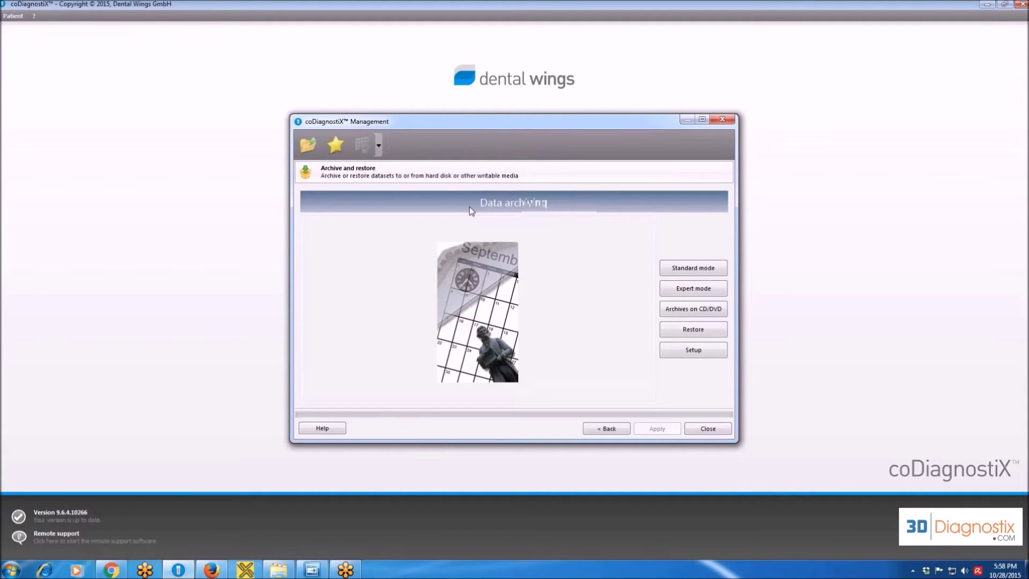
click(689, 269)
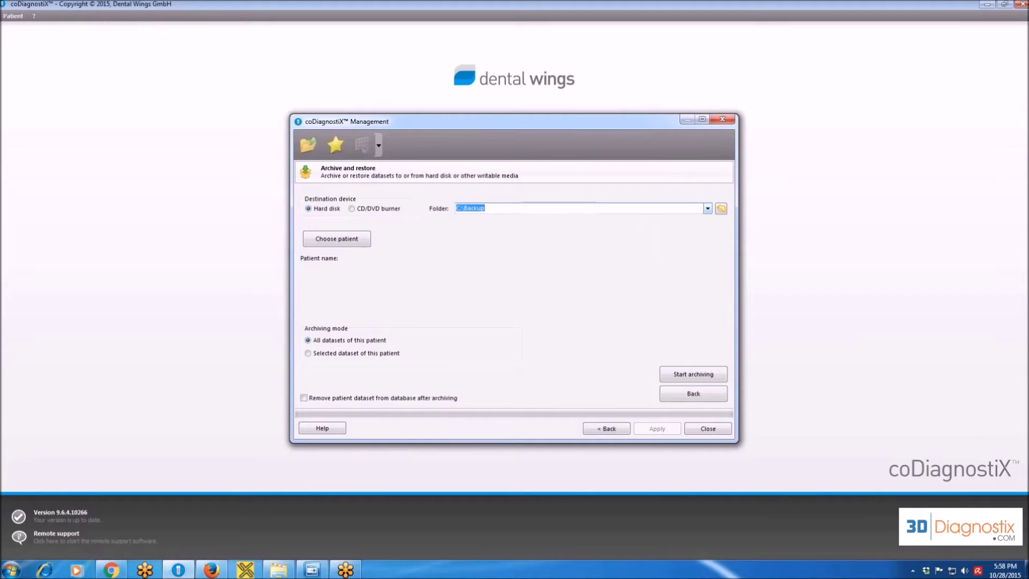
click(707, 208)
click(686, 225)
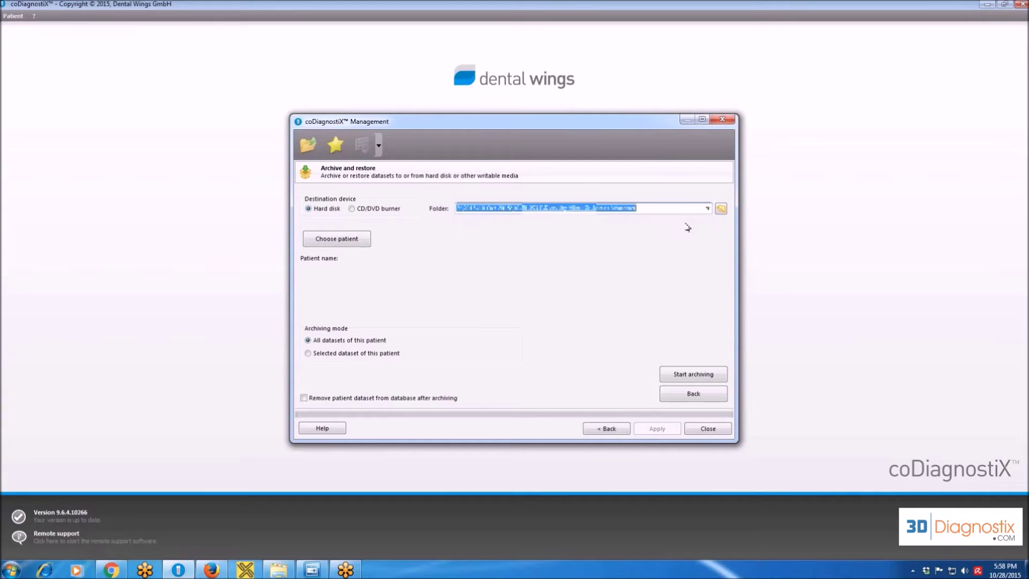
Choose the fourth patient in the list to archive and move the window aside
click(360, 242)
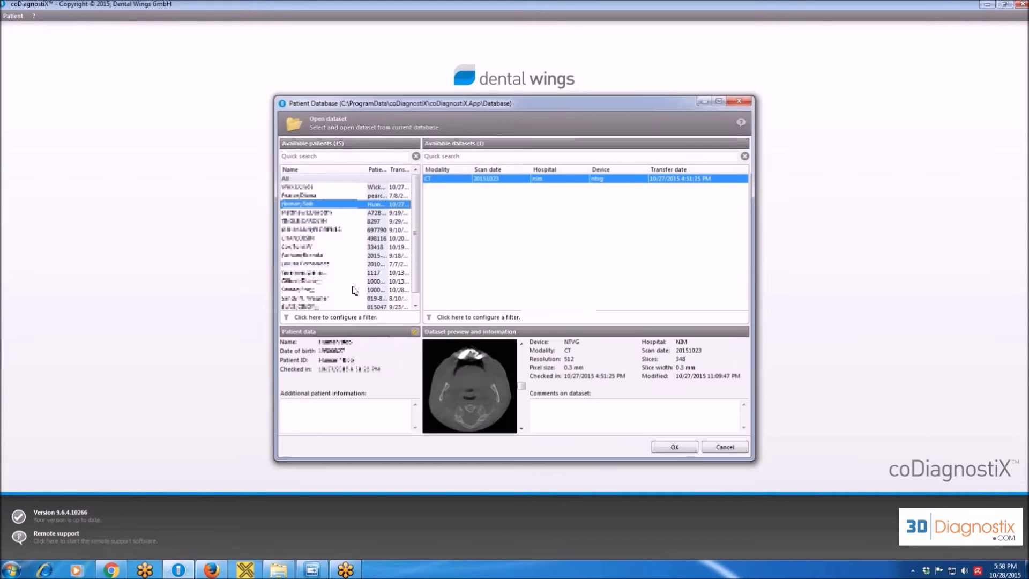
click(330, 212)
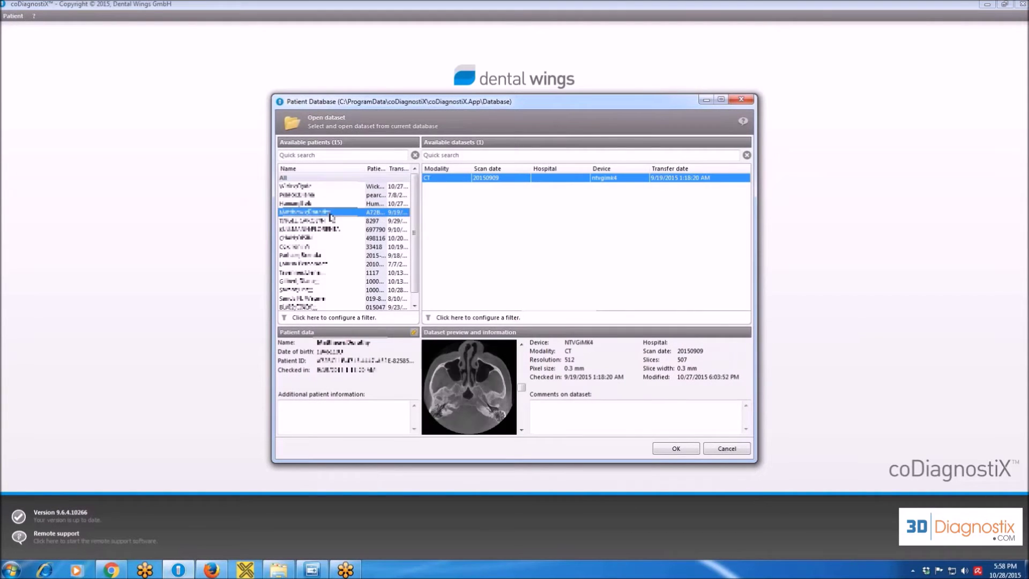
click(673, 451)
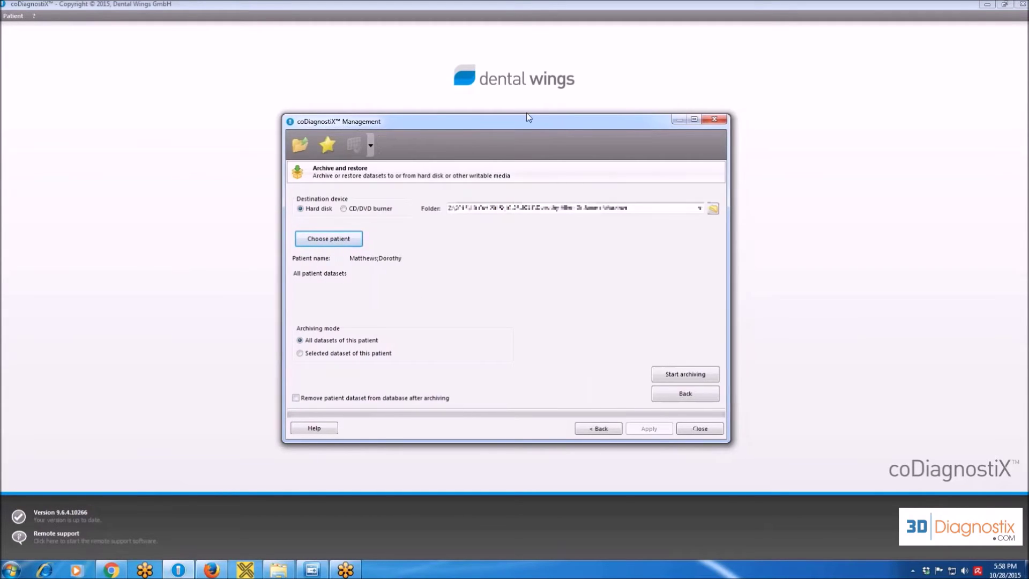
drag(559, 123, 328, 95)
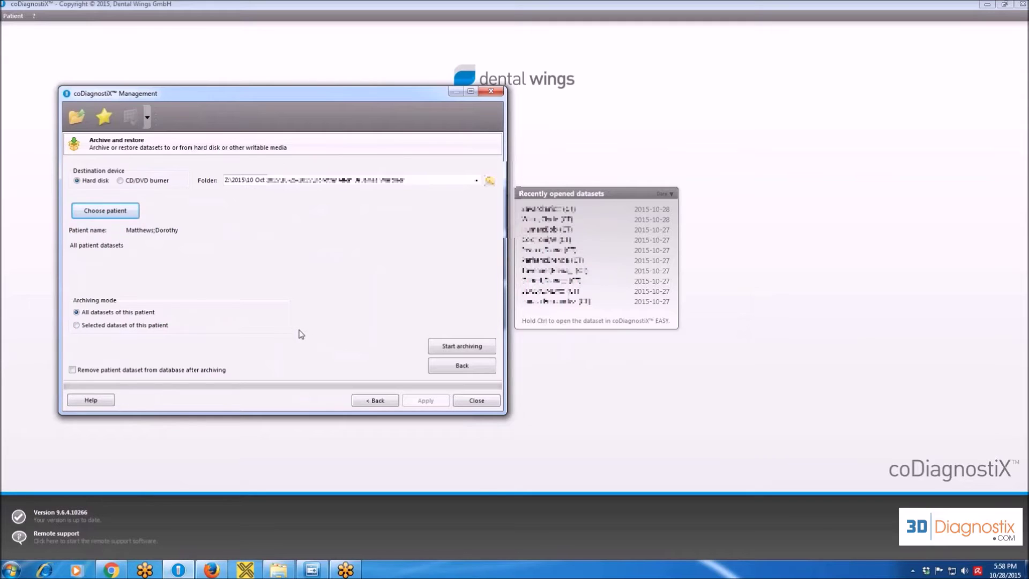
Tick removing the patient dataset after archiving, close Management, and open the file browser
click(74, 370)
click(490, 91)
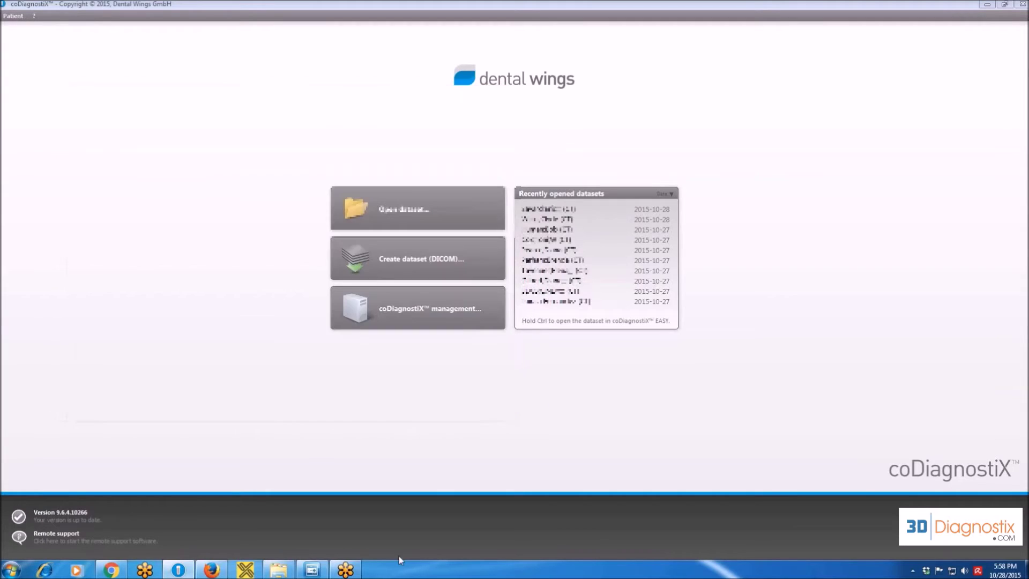
click(283, 572)
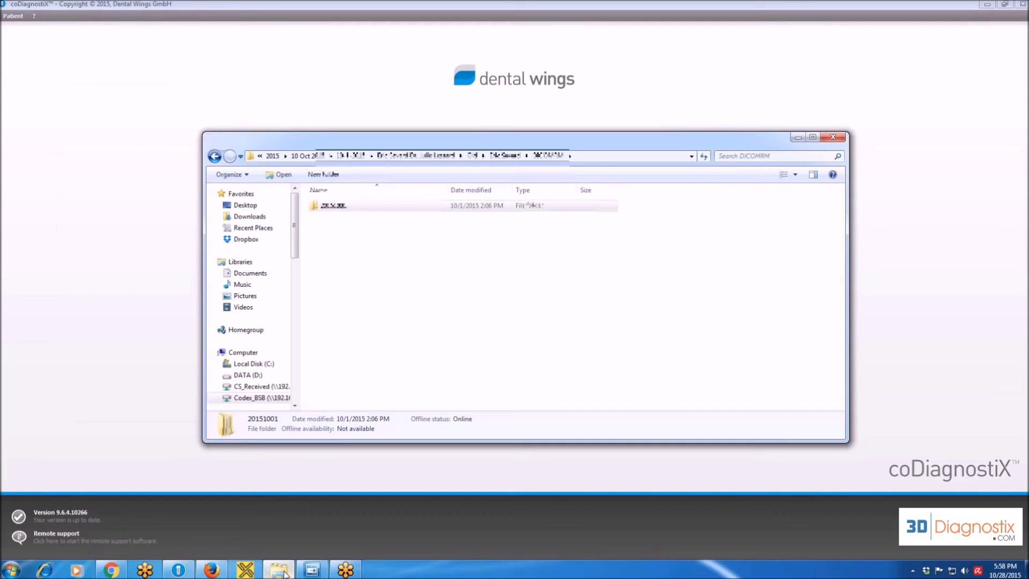
click(434, 160)
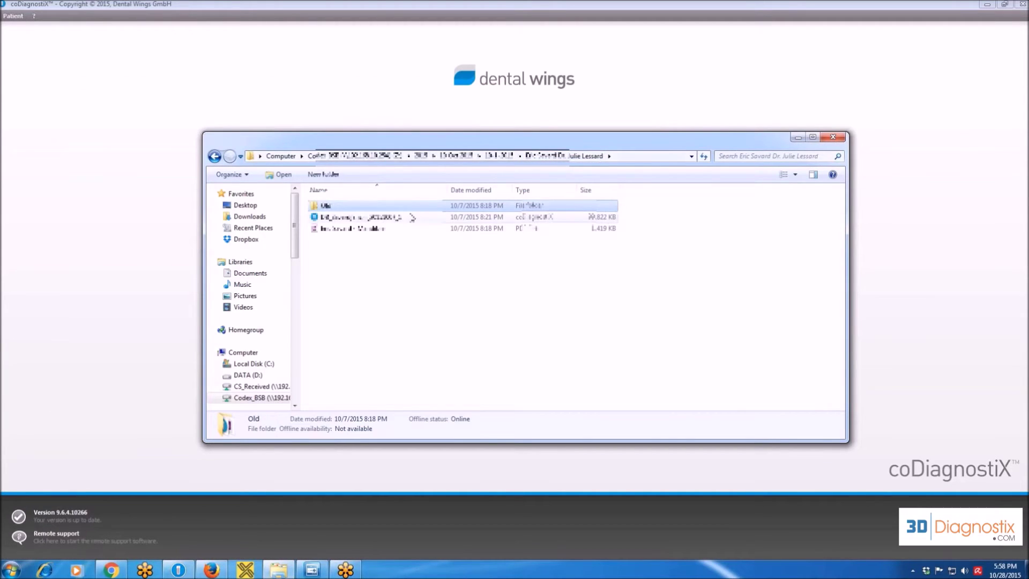
click(411, 217)
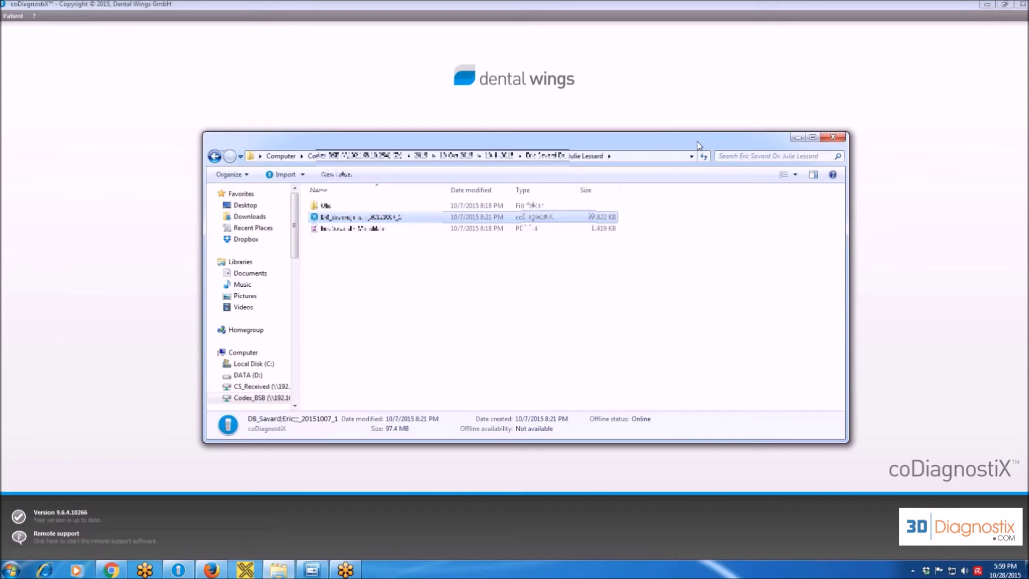
drag(695, 141, 687, 129)
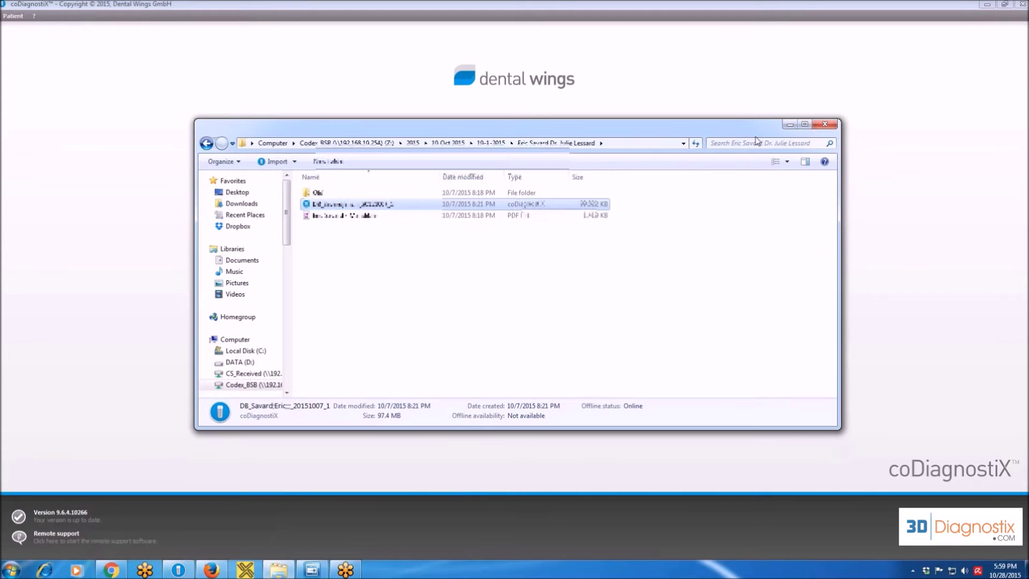
click(790, 125)
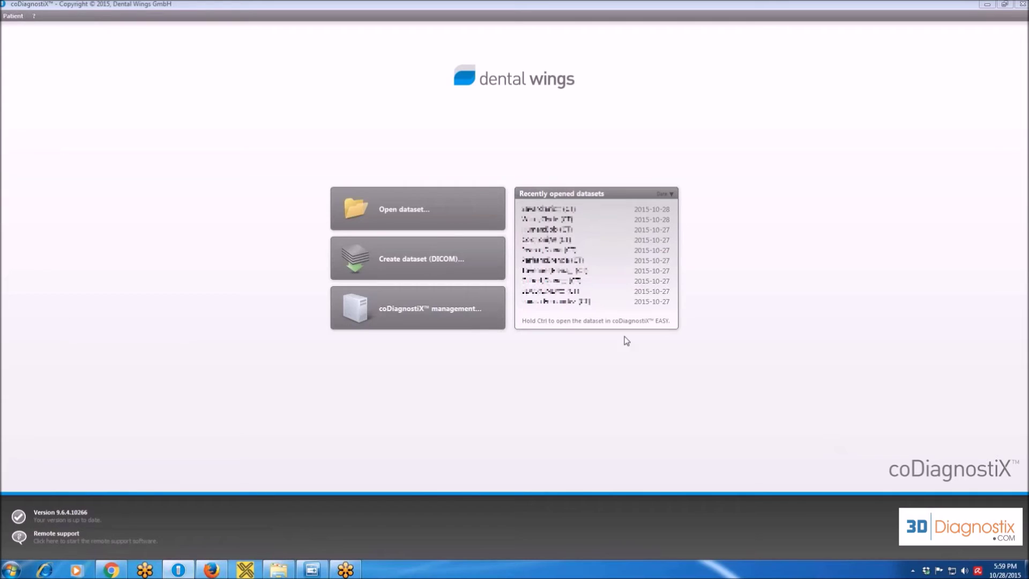
Load the first dataset under Recently opened datasets
click(543, 213)
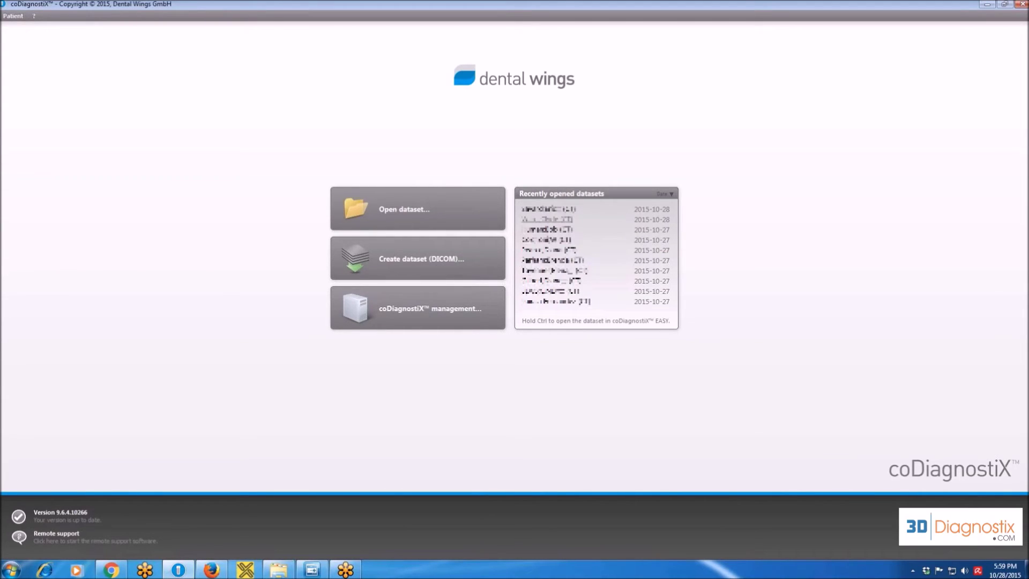
click(549, 214)
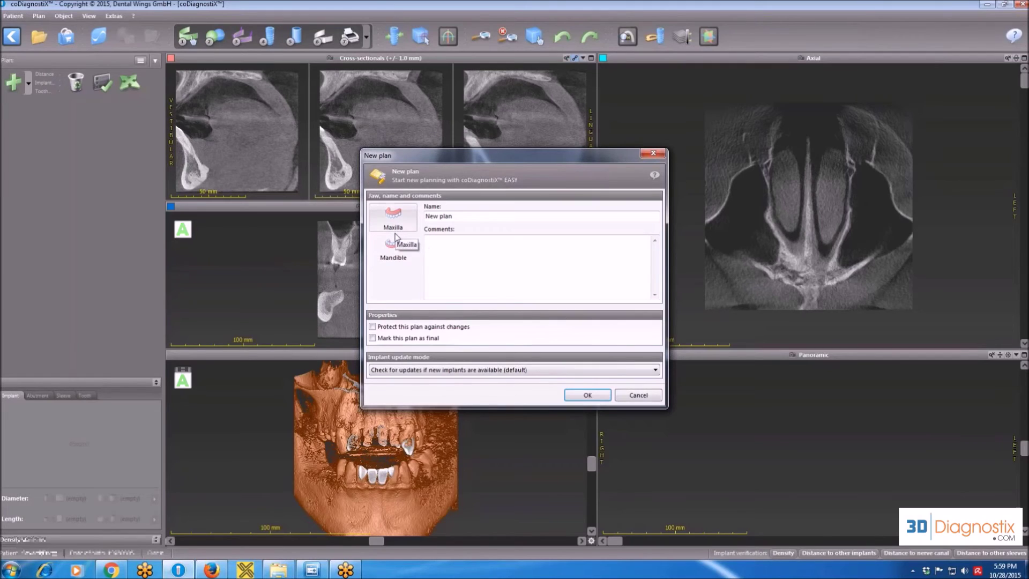
Choose Mandible in the New plan dialog and confirm to create the plan
click(401, 255)
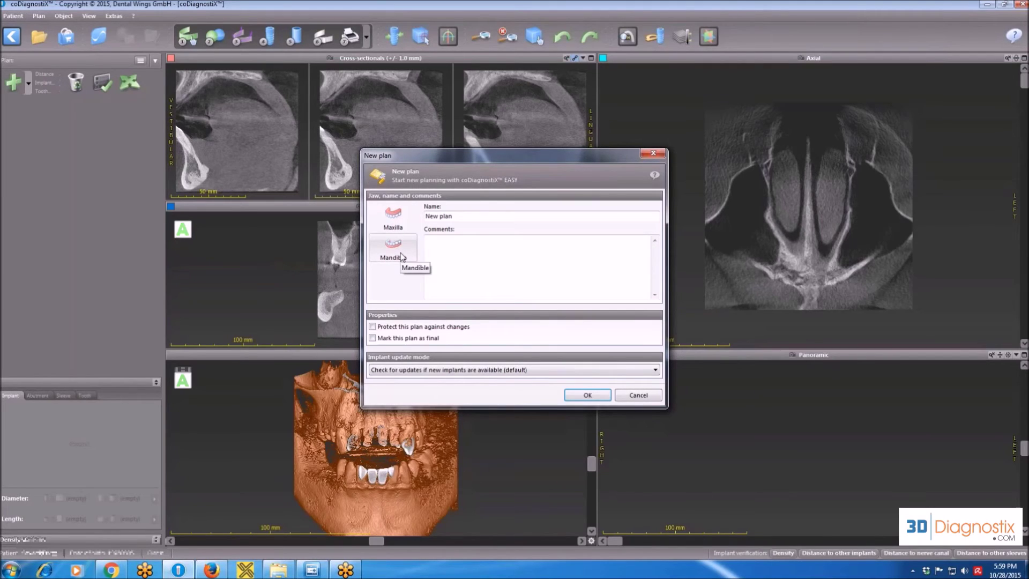
click(401, 255)
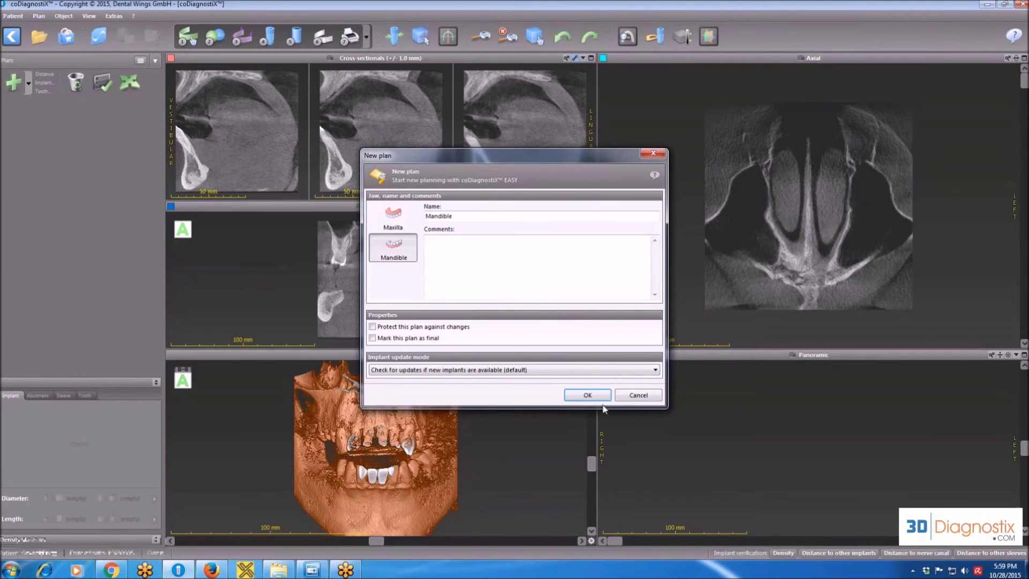
click(590, 395)
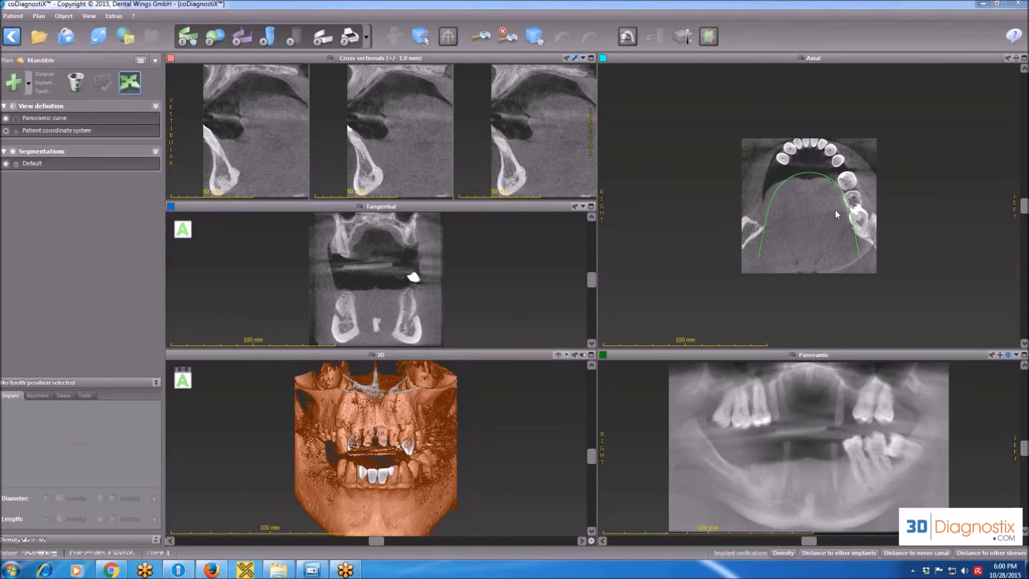
Reposition the panoramic slice from the Axial view and show the Add object list
click(795, 196)
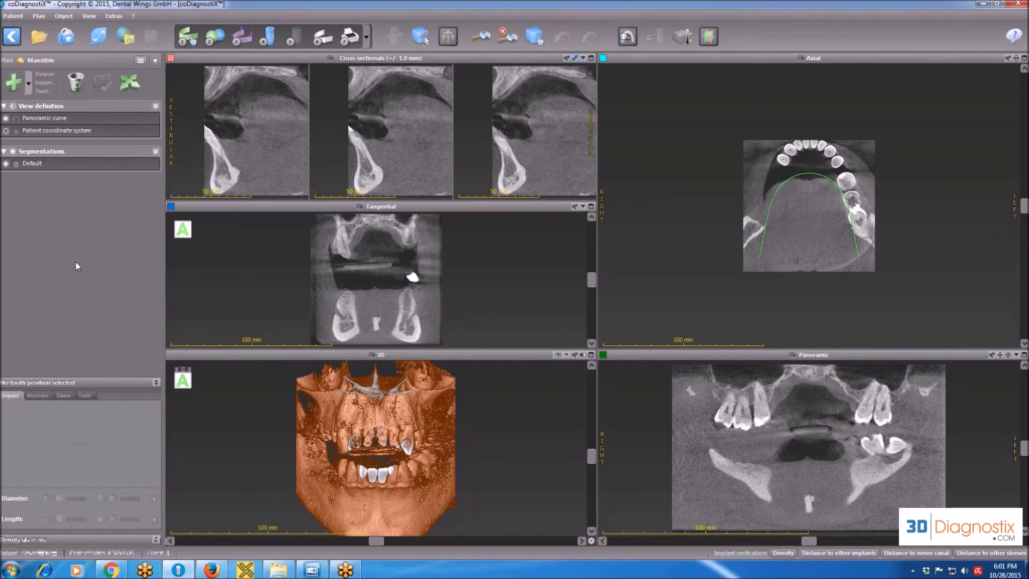
click(29, 83)
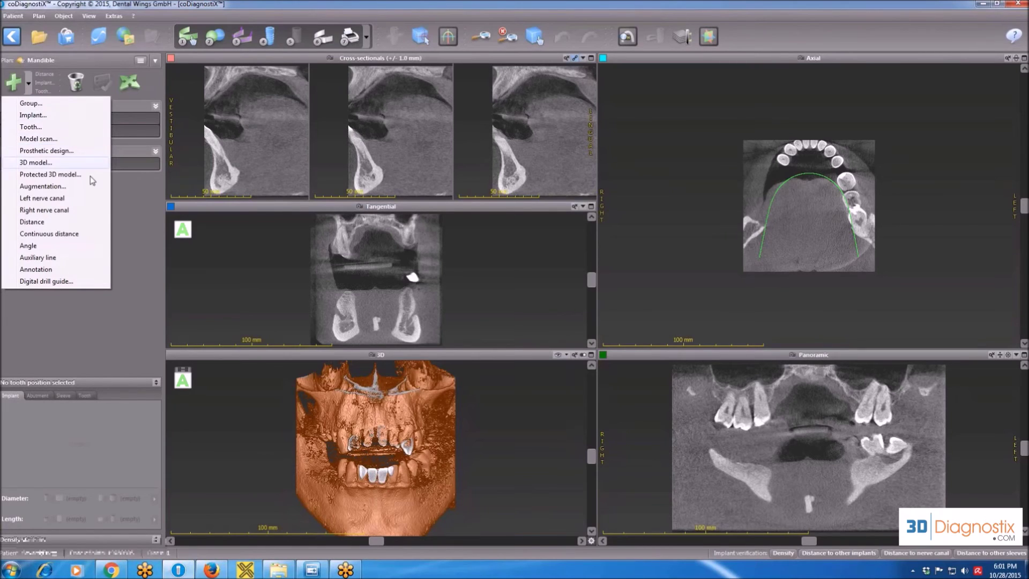
Add a VITA tooth at position 30 through Add > Tooth
click(129, 203)
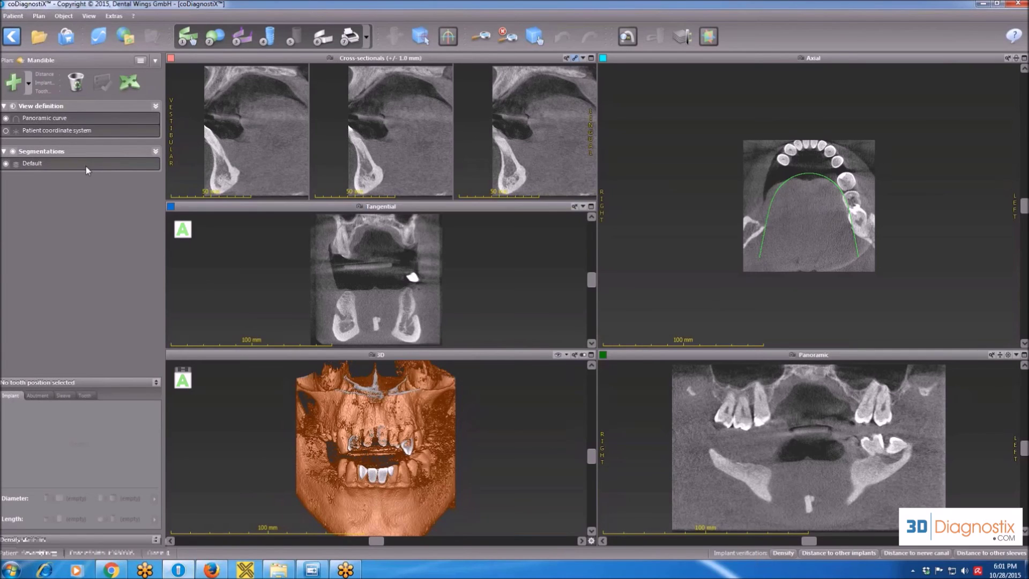
click(12, 82)
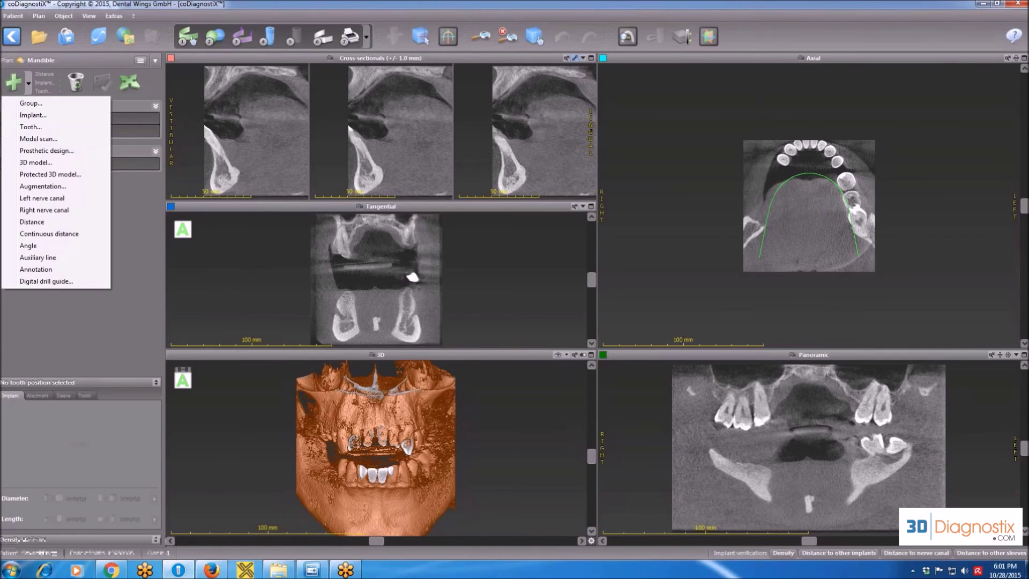
click(38, 126)
click(71, 142)
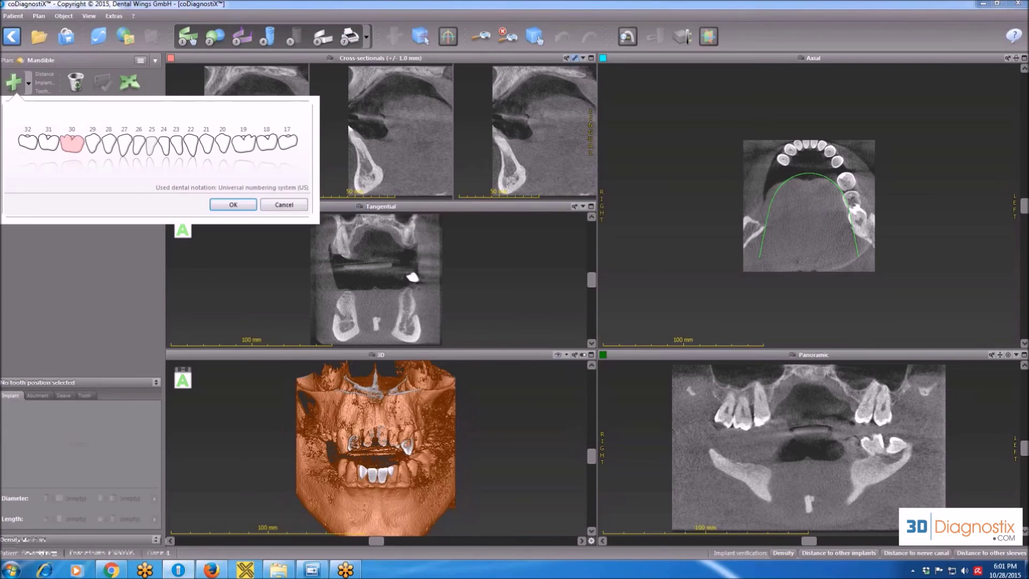
click(233, 204)
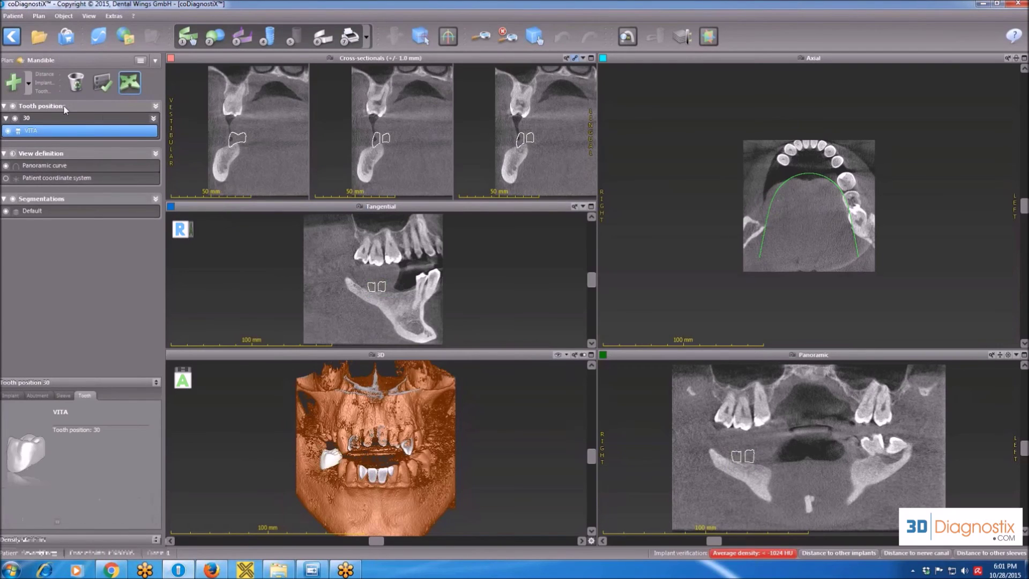
Add a Left nerve canal object and turn on Modify object positions
click(12, 82)
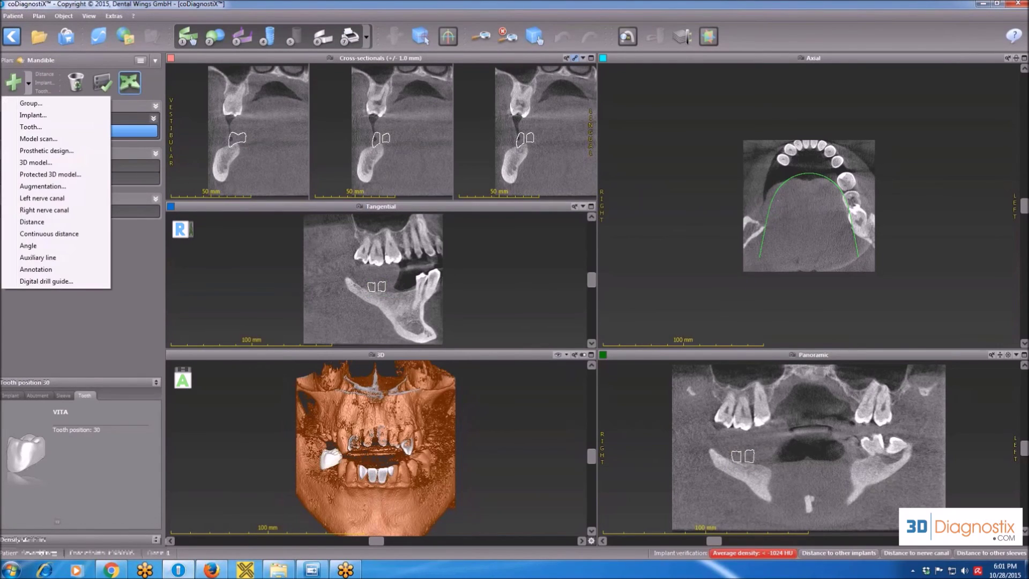
click(50, 198)
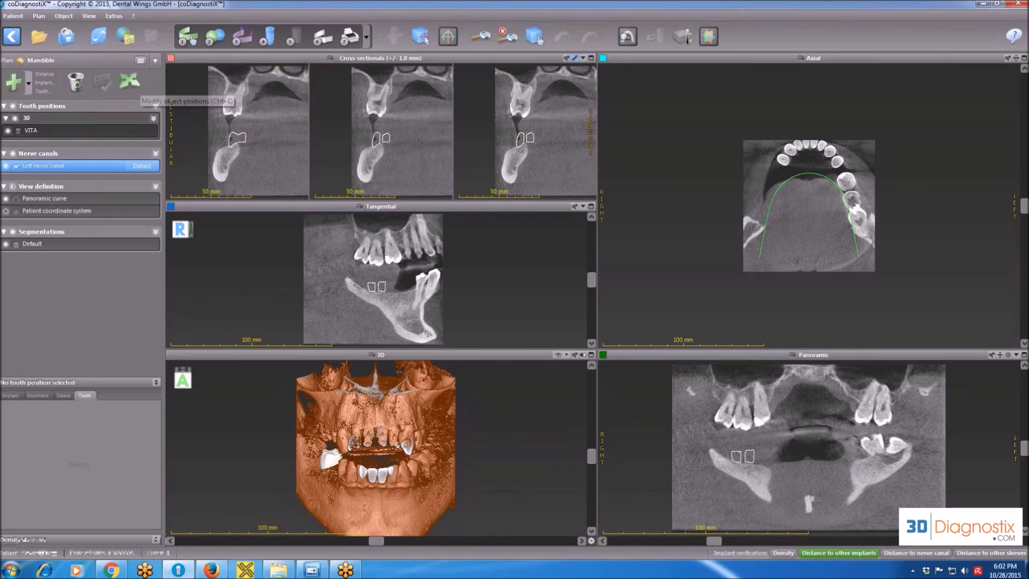
click(132, 83)
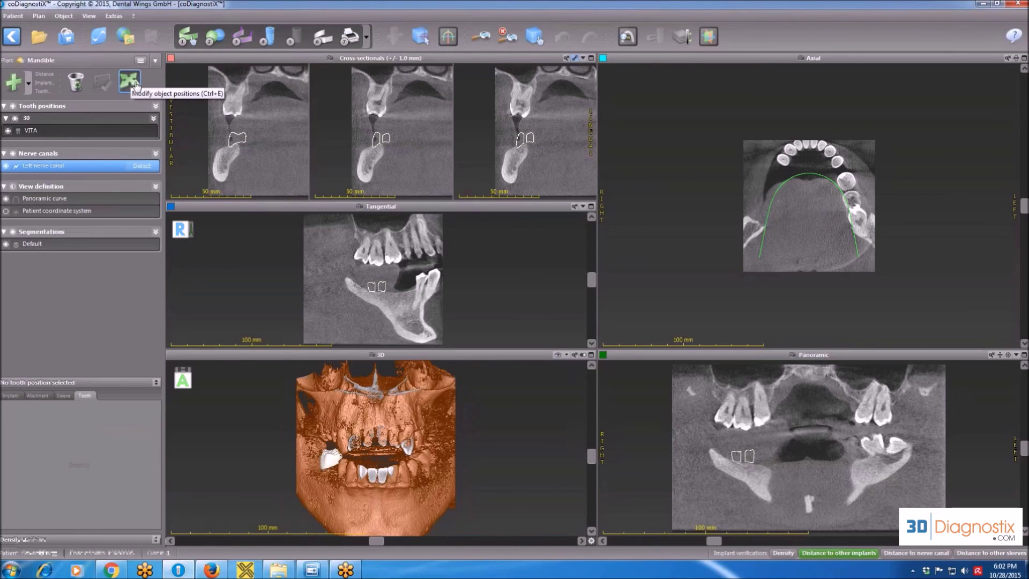
Switch to object positioning mode and select the VITA tooth at position 30
click(134, 83)
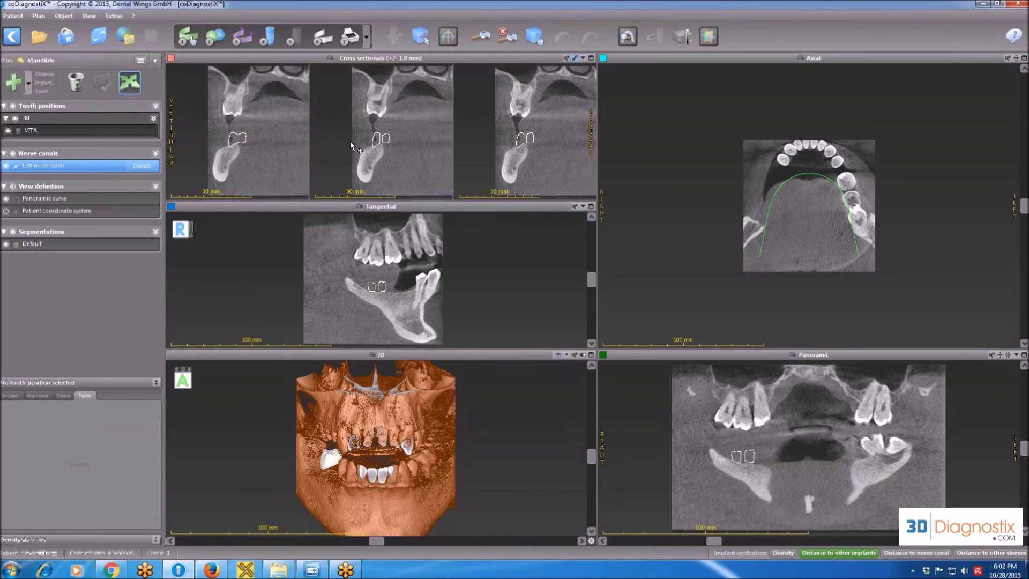
click(102, 130)
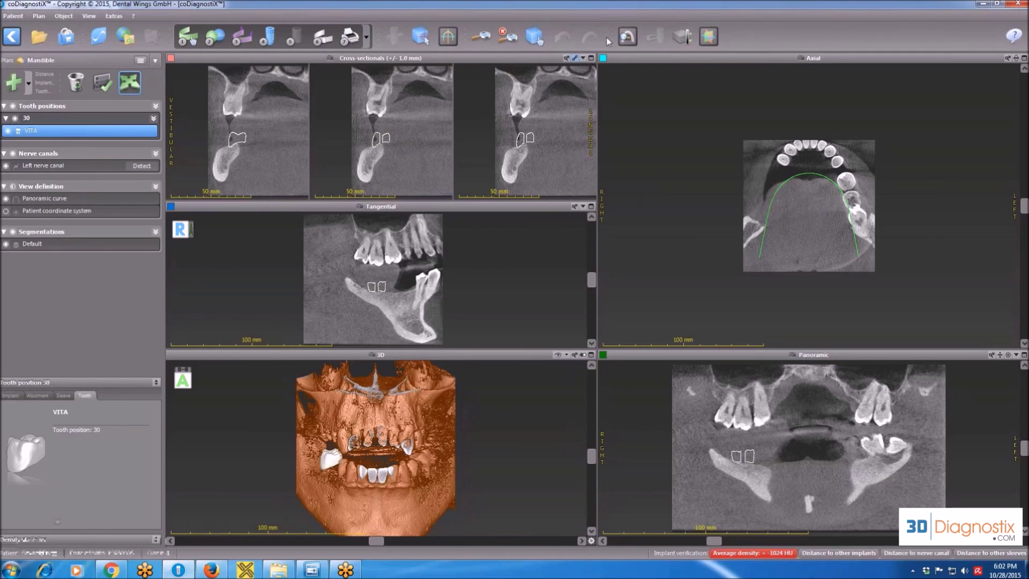
right_click(758, 36)
Open the Add and remove symbols window via Adjust... and drag the last toolbar symbol off
click(785, 41)
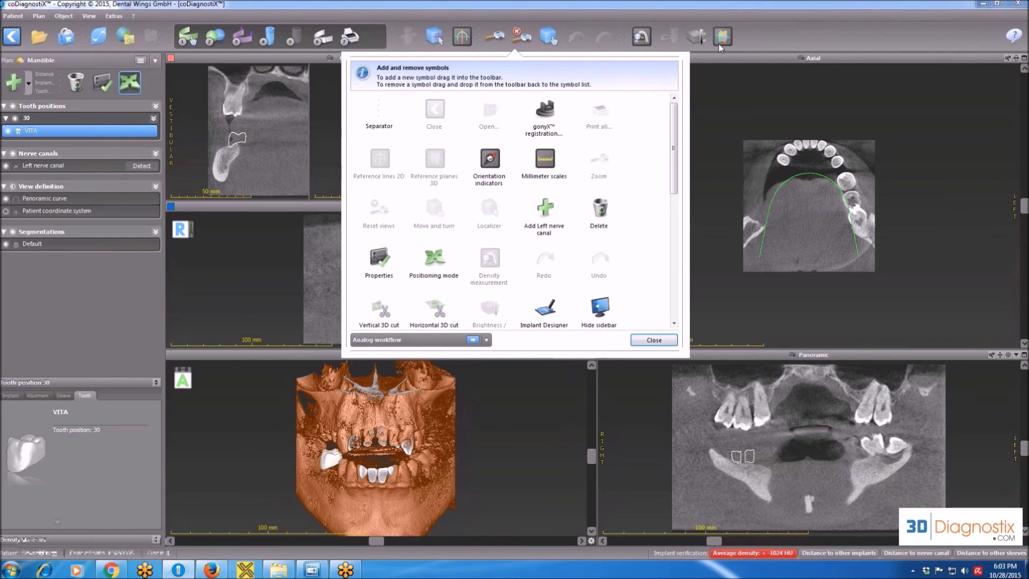
mouse_move(723, 47)
mouse_down()
mouse_move(649, 155)
mouse_move(614, 174)
mouse_move(732, 39)
mouse_up()
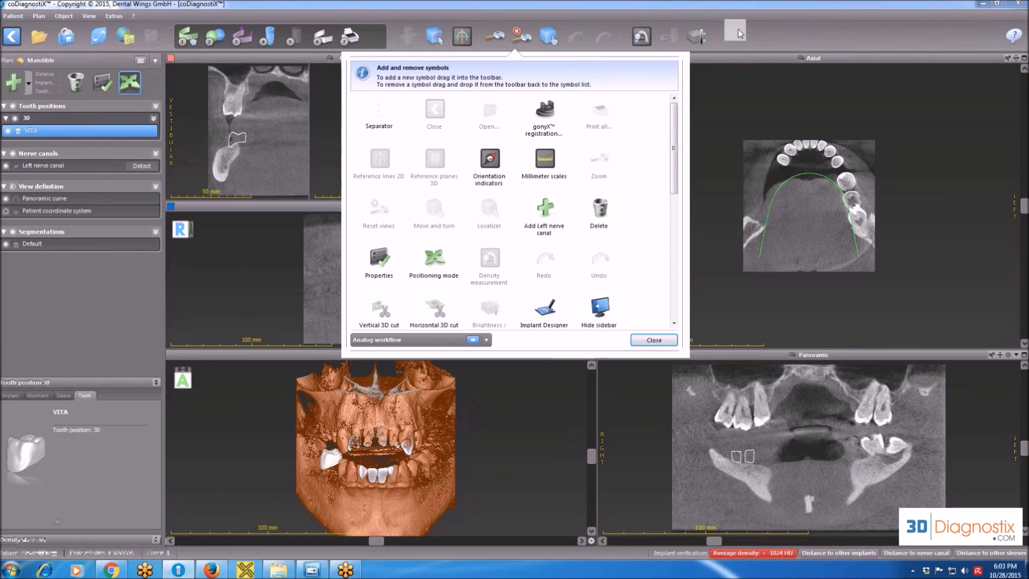